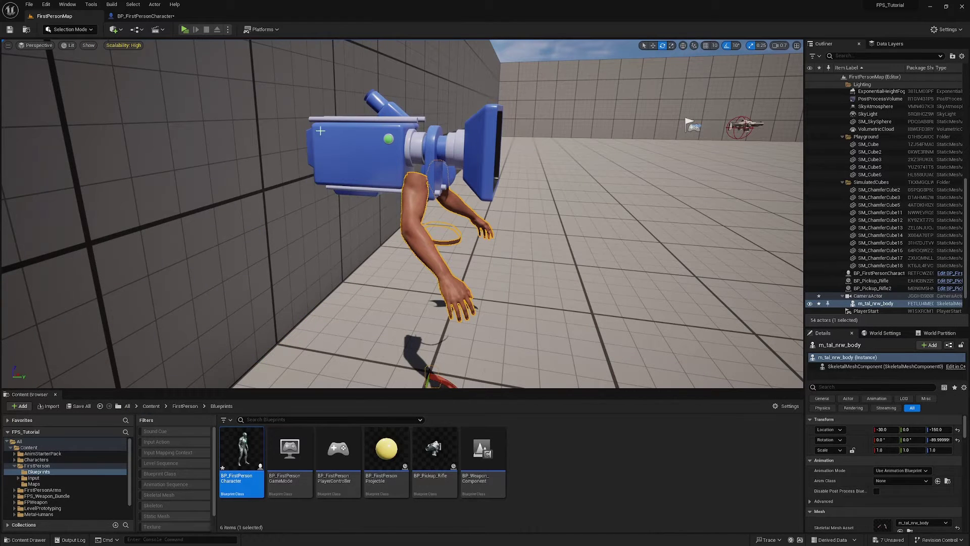
click(165, 31)
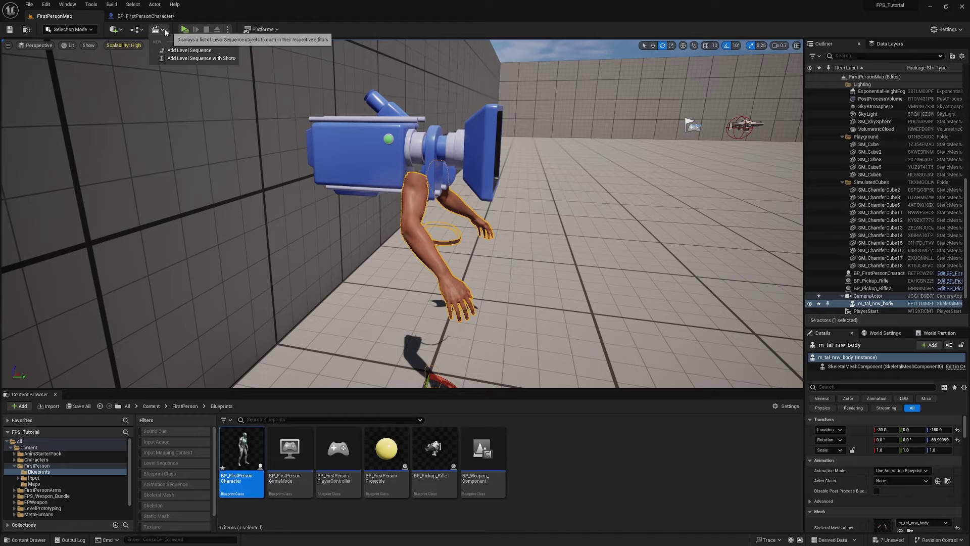
click(208, 51)
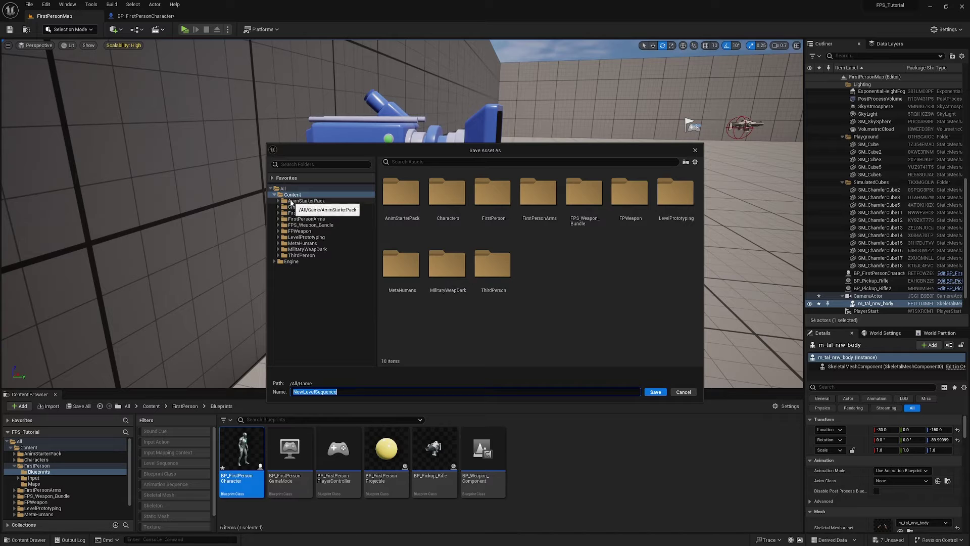
click(684, 392)
Create a folder named _Main directly under the Content folder.
click(121, 447)
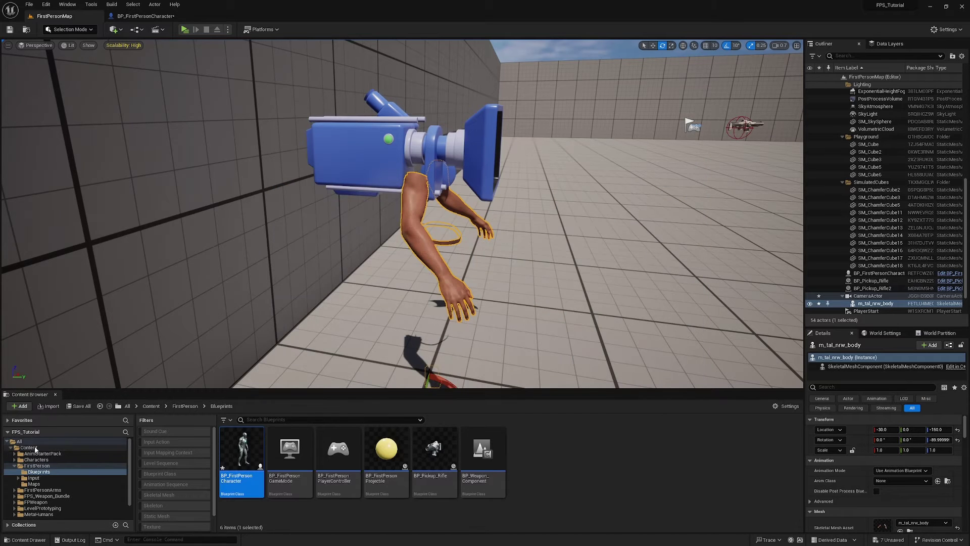
right_click(291, 506)
click(325, 256)
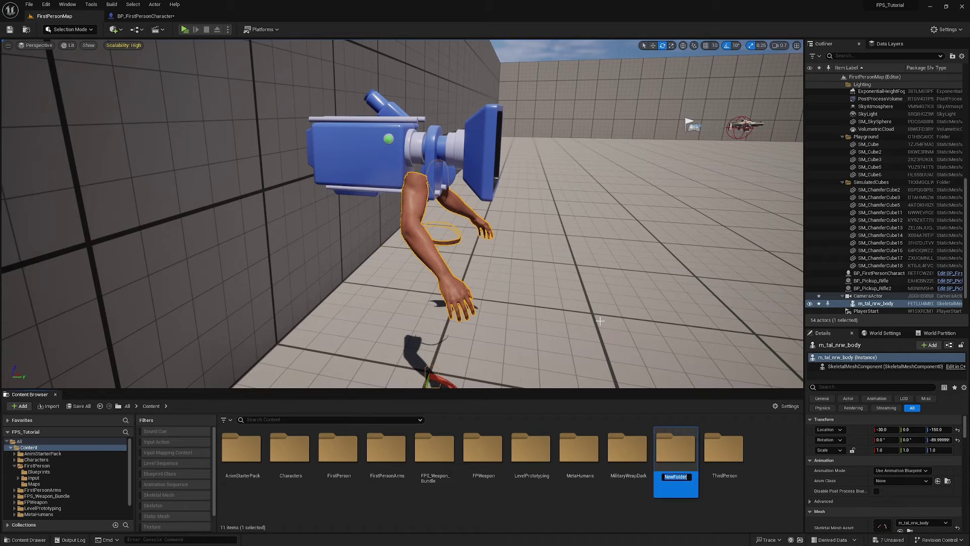
text(_Main)
key(Return)
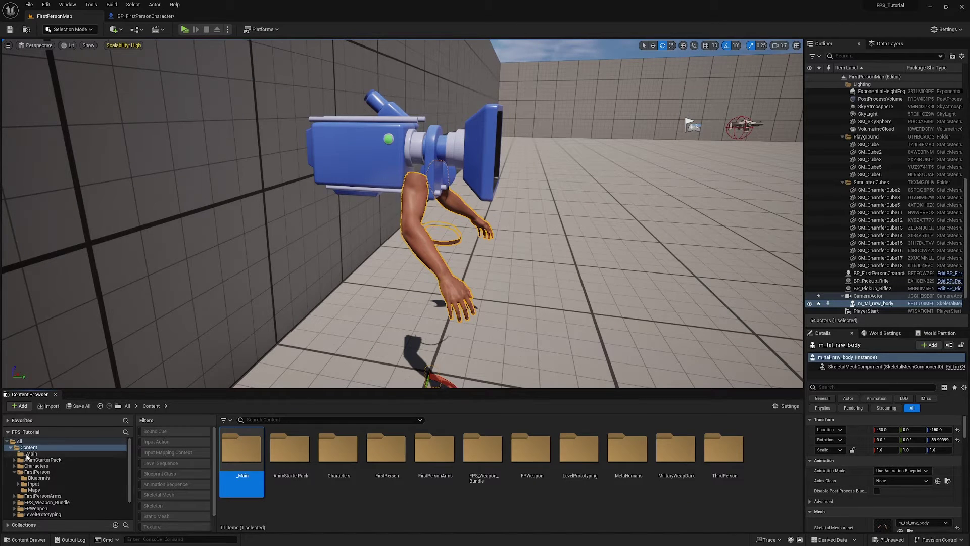
Create a subfolder named Animations inside _Main and open it.
double_click(242, 463)
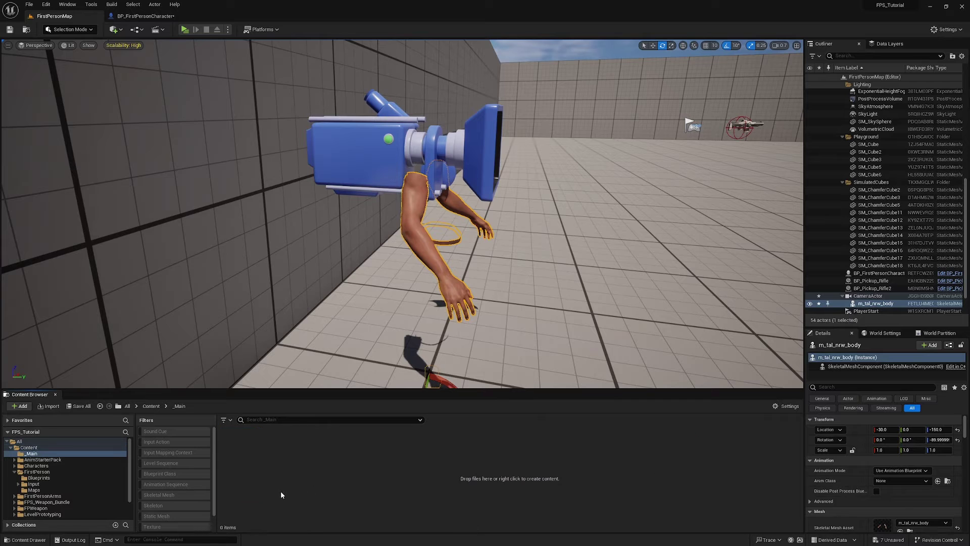
right_click(243, 452)
click(319, 202)
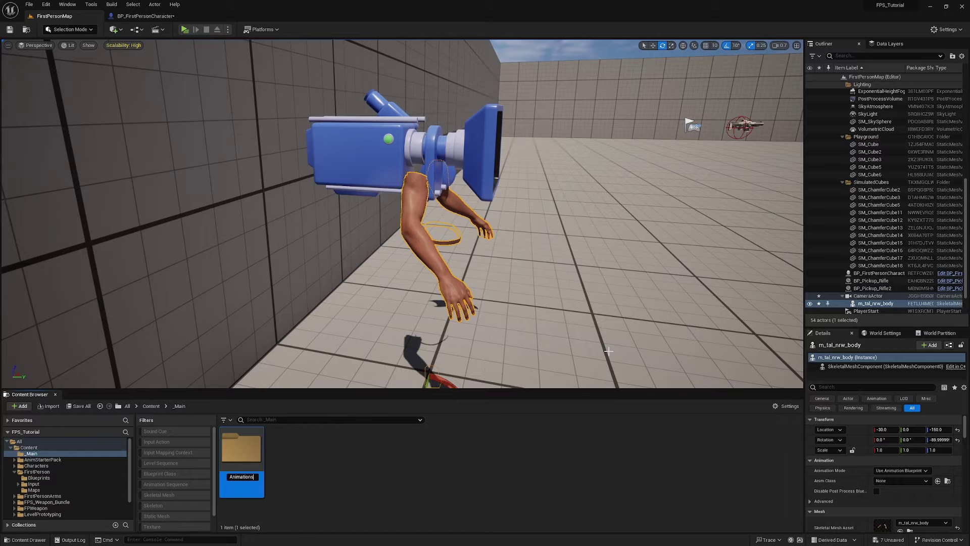
double_click(235, 469)
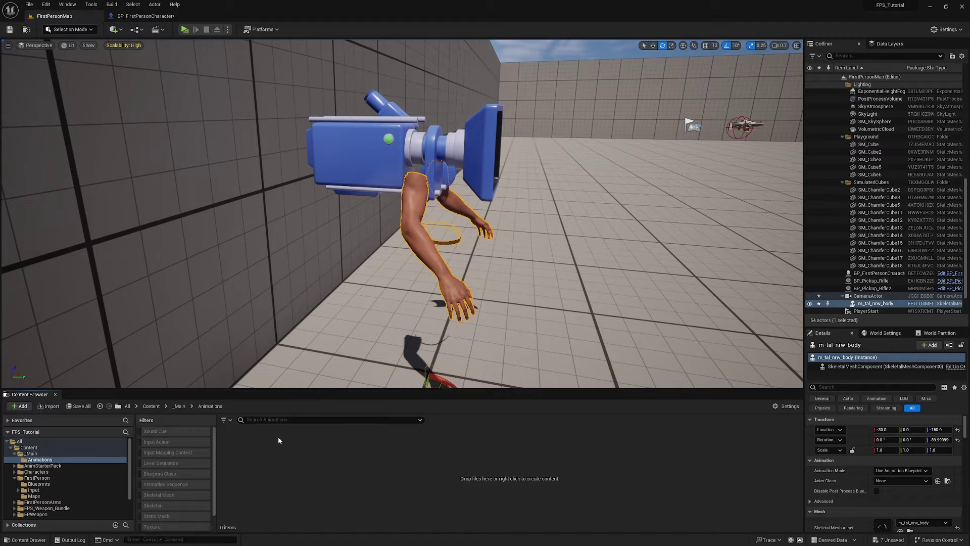
Add a level sequence named NewLevelSequence, saved in the _Main/Animations folder.
click(156, 26)
click(188, 51)
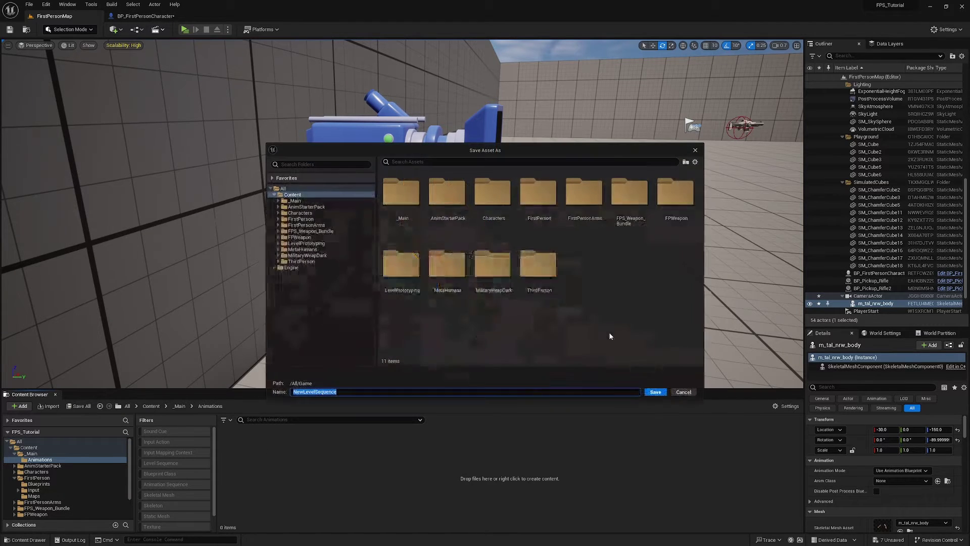
double_click(401, 191)
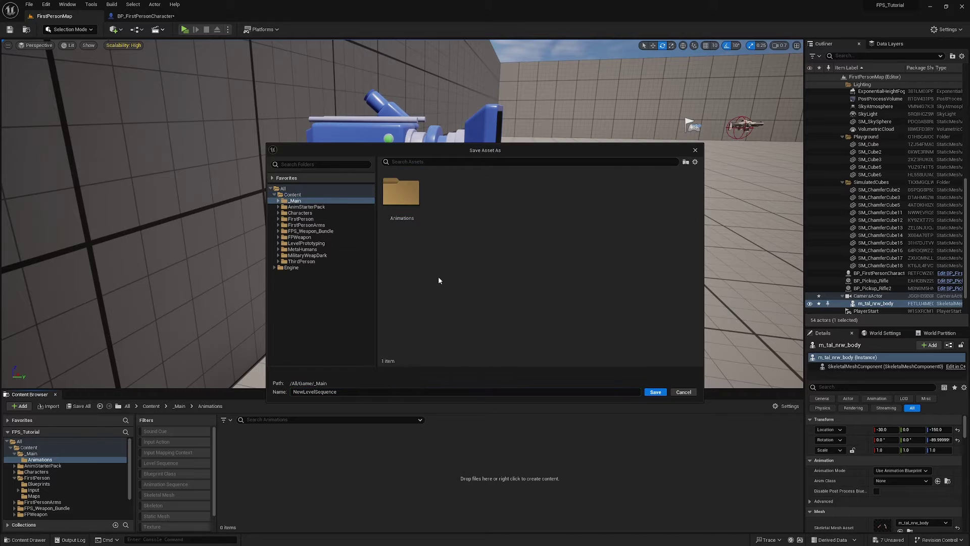
double_click(401, 191)
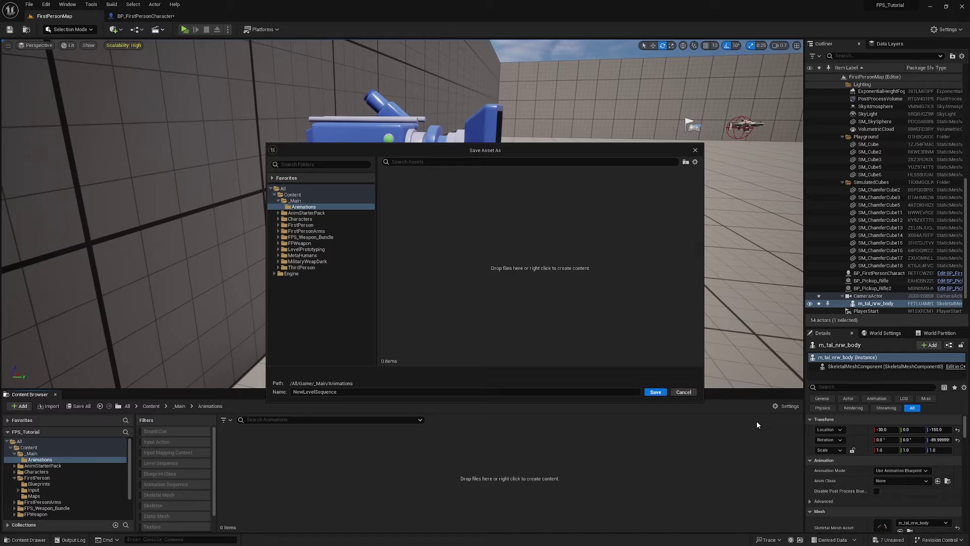
click(655, 392)
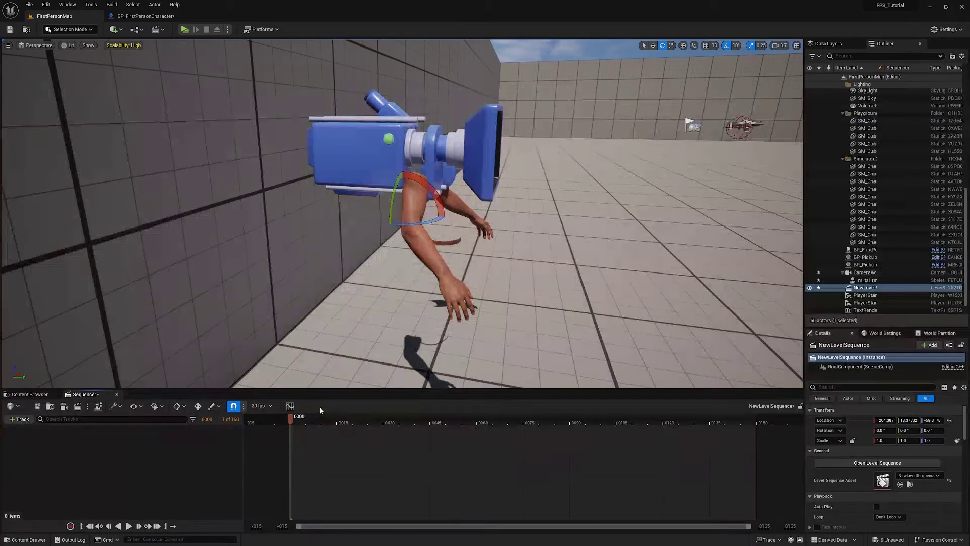
Enlarge the Sequencer area and add the m_tal_nrw_body actor to the level sequence as a track.
drag(375, 389, 375, 265)
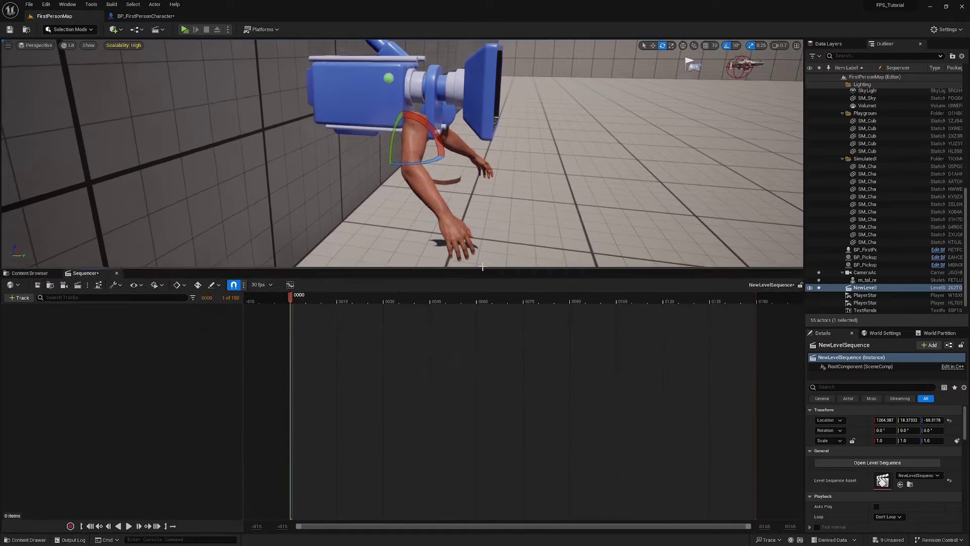
click(873, 281)
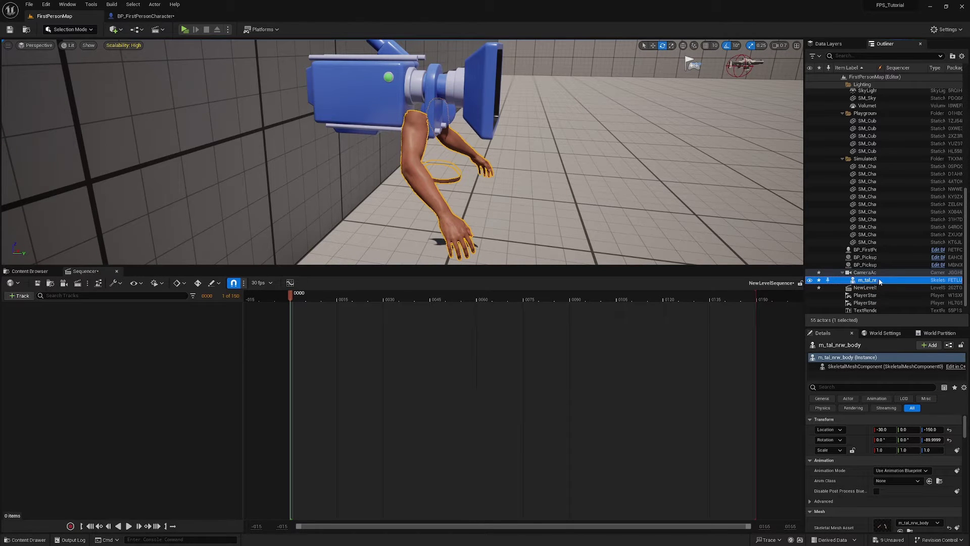
drag(880, 281, 100, 388)
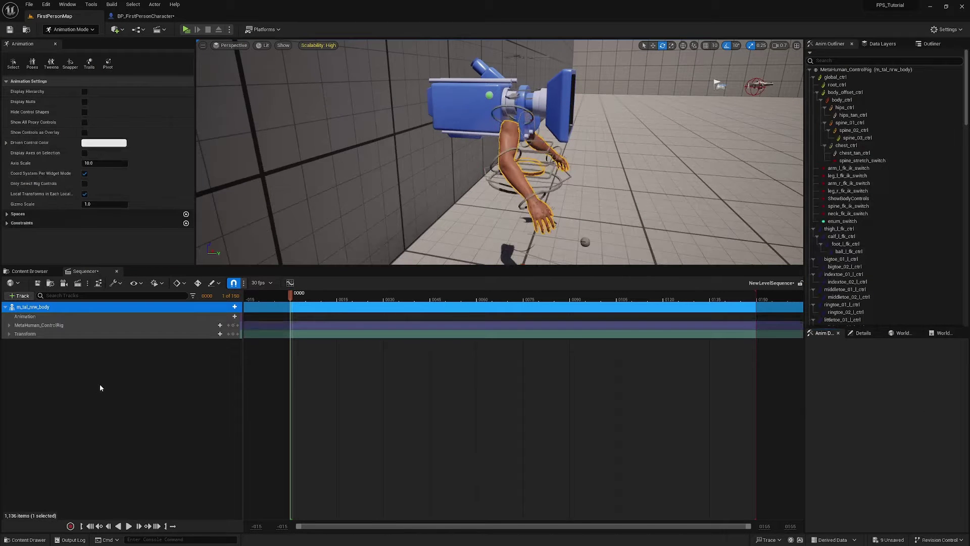
Restrict viewport selection to rig controls only, and close the animation settings to free up viewport space.
alt+drag(601, 177, 189, 136)
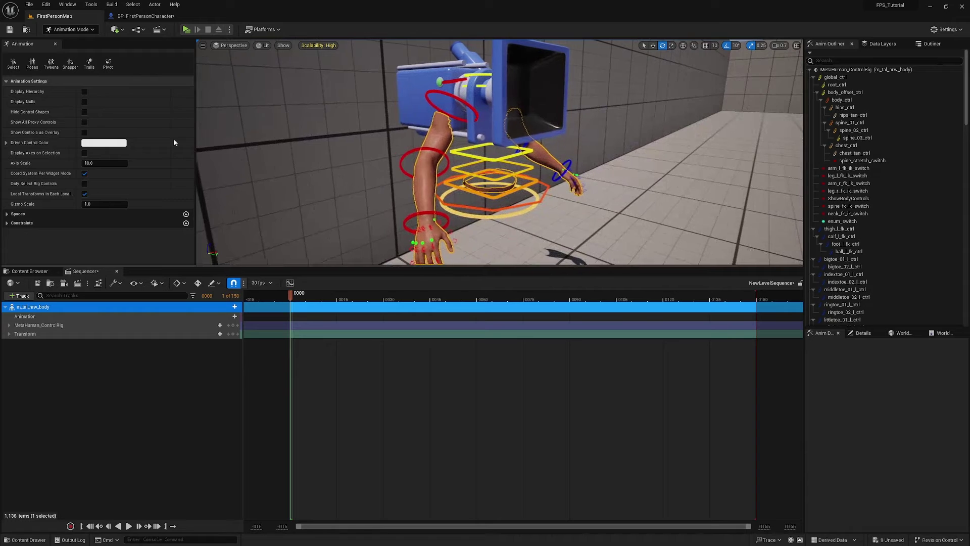
drag(301, 266, 301, 329)
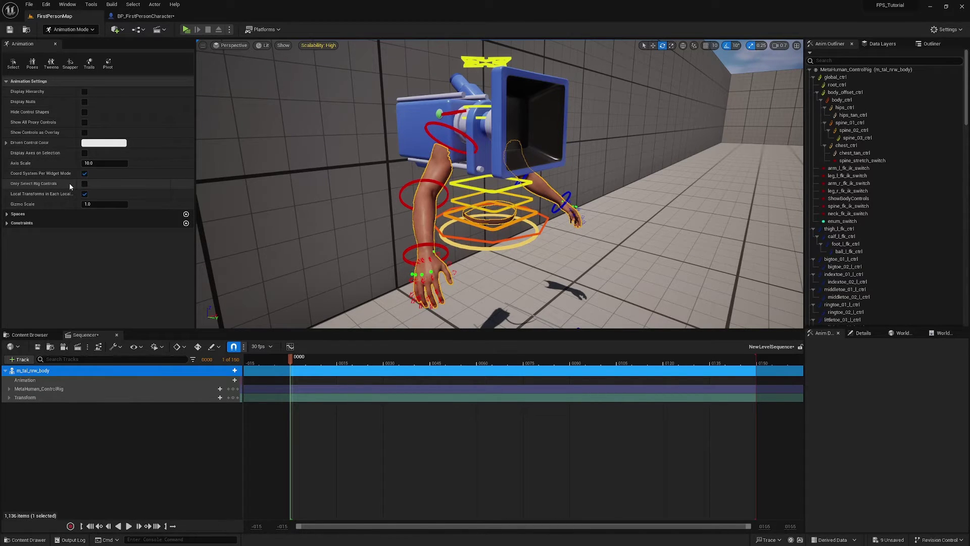
click(85, 184)
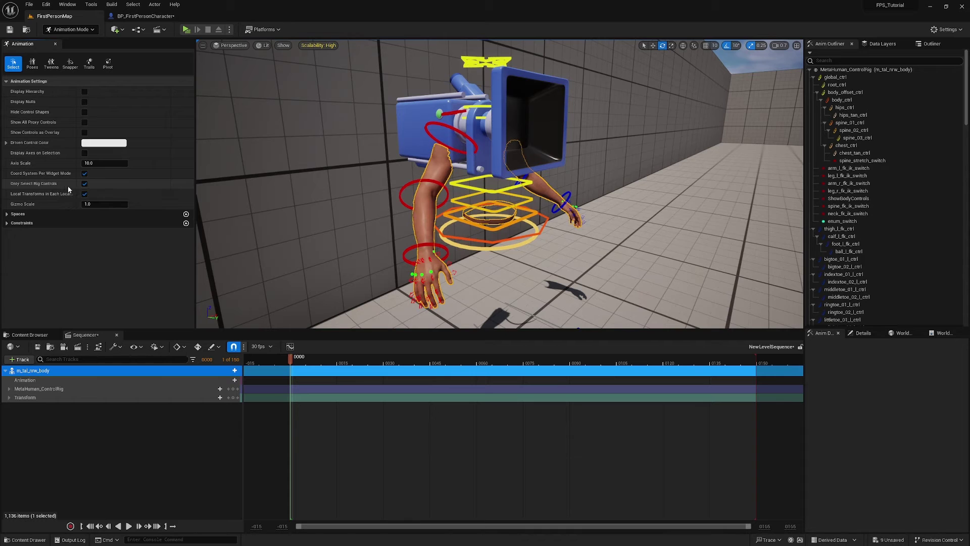
click(55, 44)
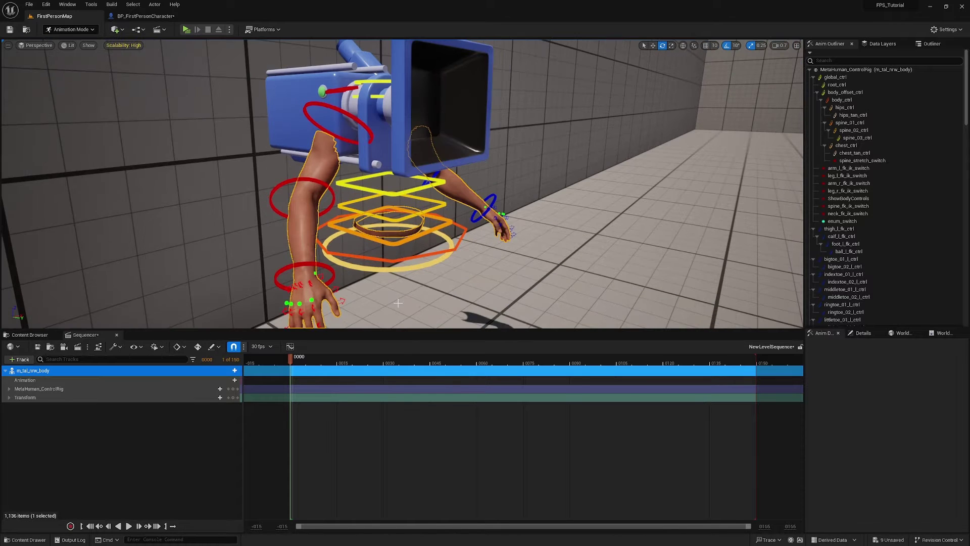
Switch both arms to IK by enabling arm_l_fk_ik_switch and arm_r_fk_ik_switch under global_ctrl of the MetaHuman_ControlRig track.
scroll(382, 280, down, 4)
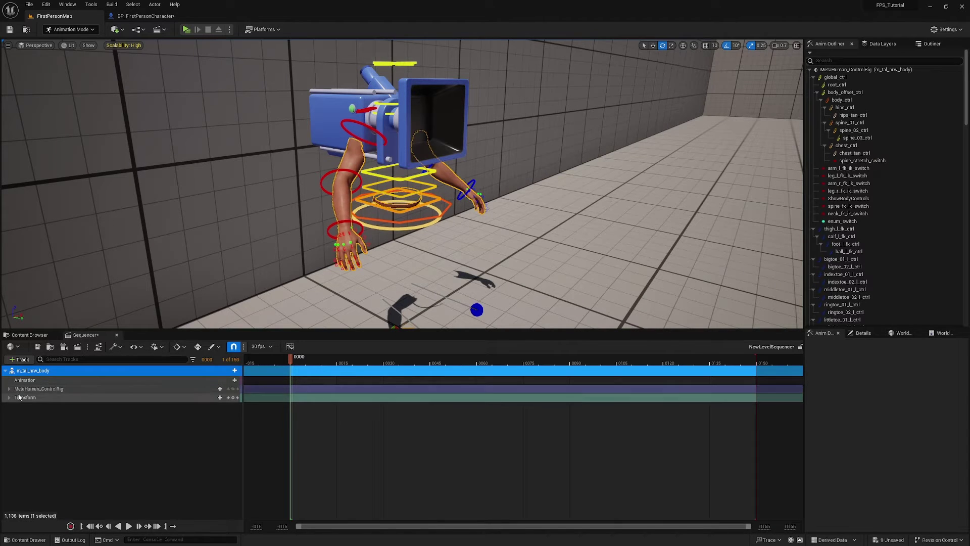
click(9, 389)
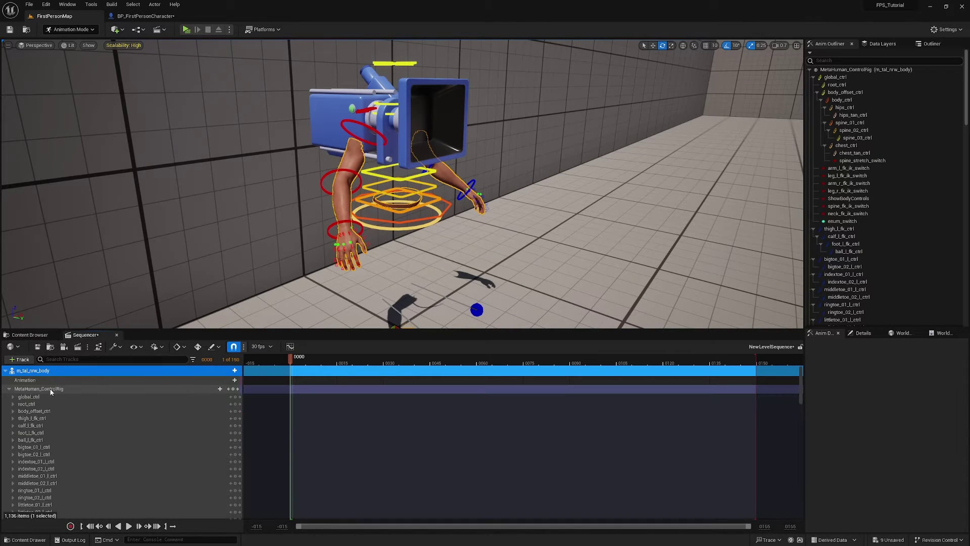
click(13, 398)
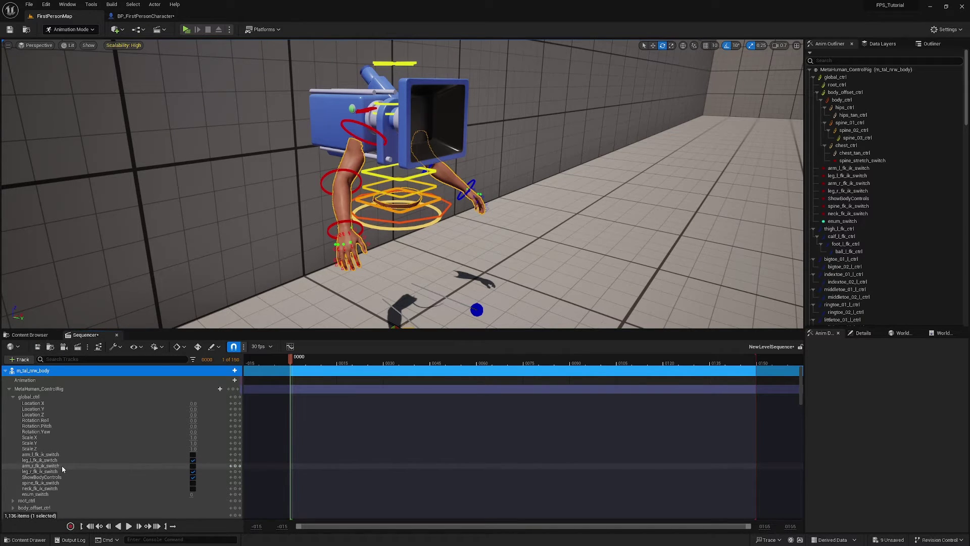
click(192, 454)
click(193, 466)
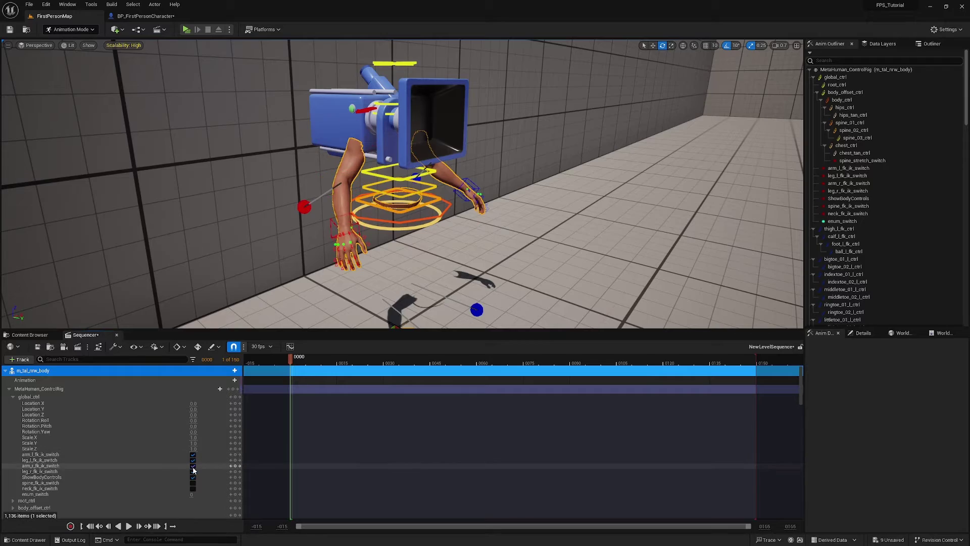
Turn off rotation snapping and move the right hand's IK control forward and up so the arm bends below the camera.
right_drag(355, 232, 318, 234)
scroll(356, 232, down, 3)
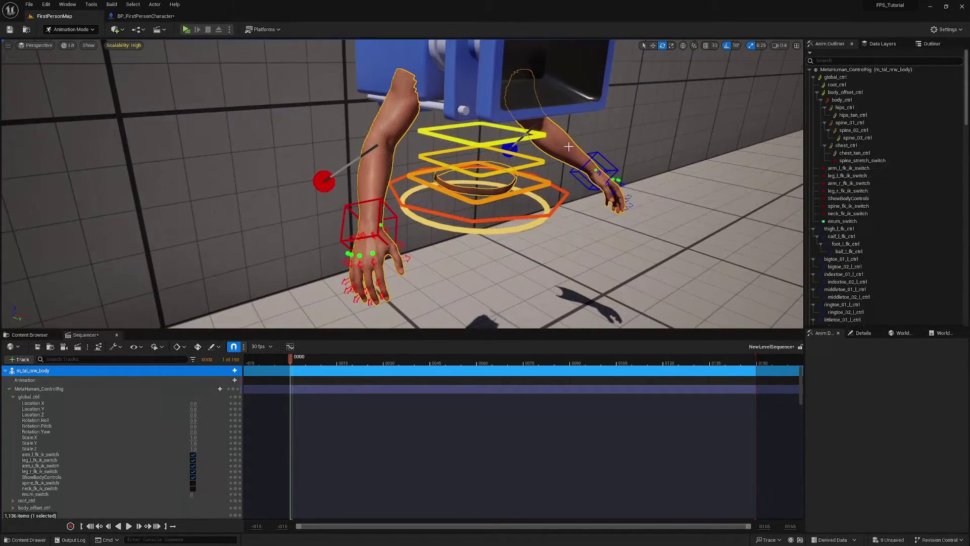
right_drag(541, 252, 614, 252)
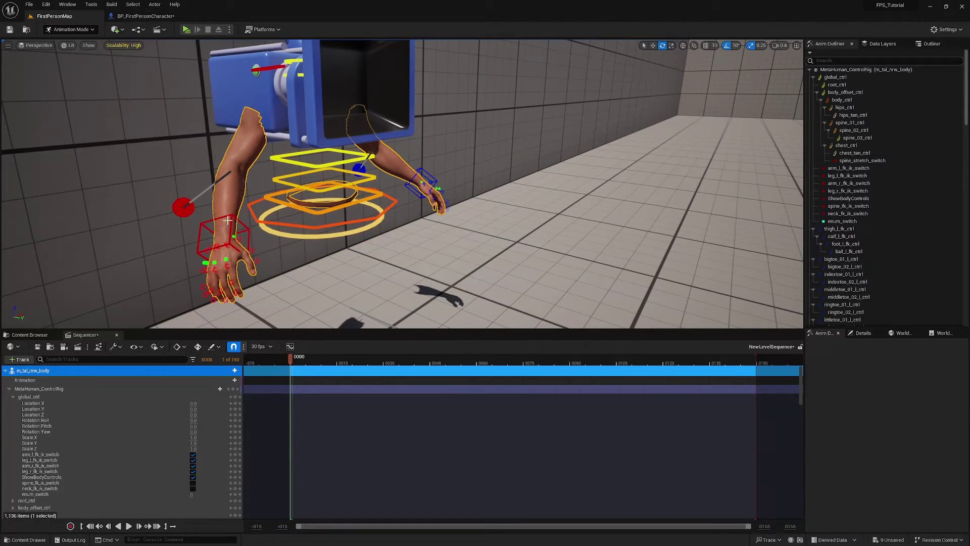
click(226, 221)
right_drag(448, 199, 511, 199)
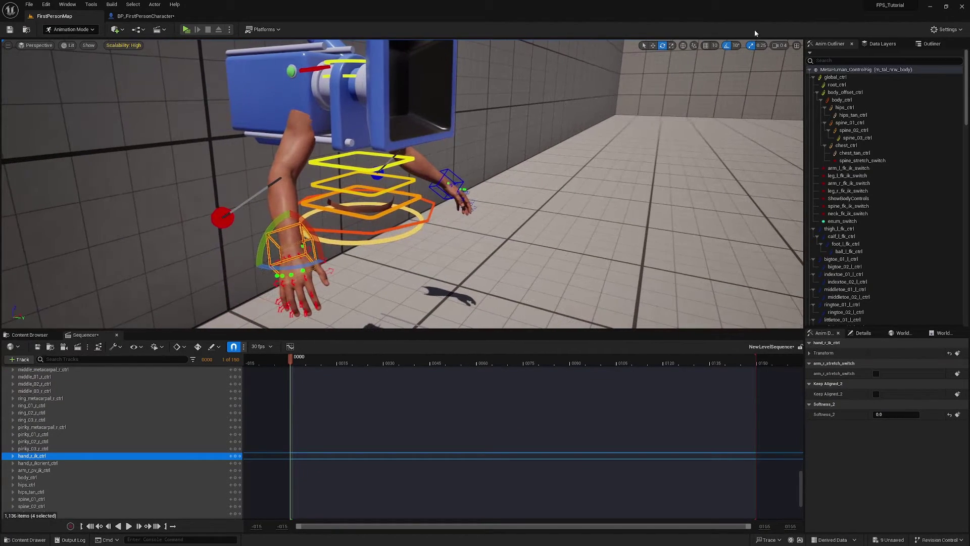
click(726, 46)
key(w)
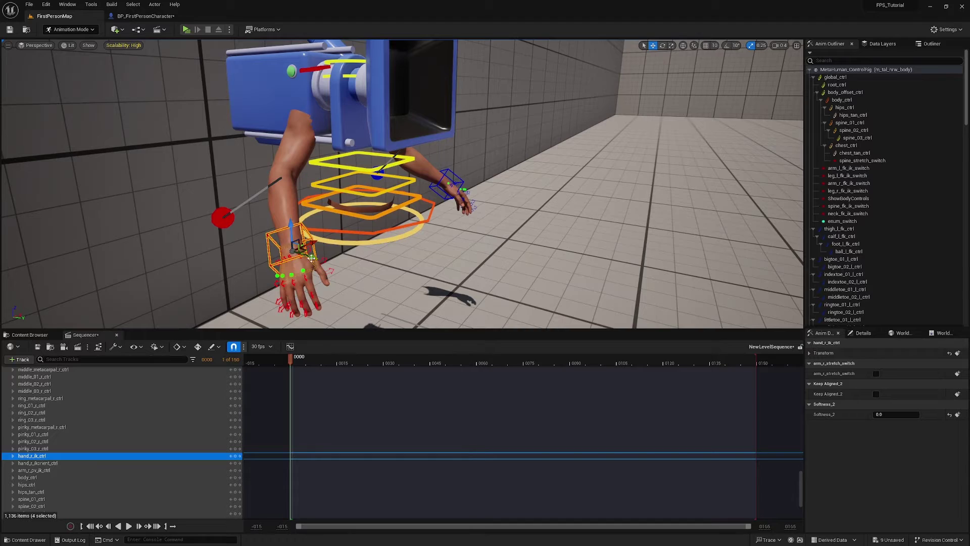
drag(308, 257, 325, 127)
right_drag(325, 127, 237, 162)
drag(420, 229, 463, 228)
right_drag(463, 228, 561, 227)
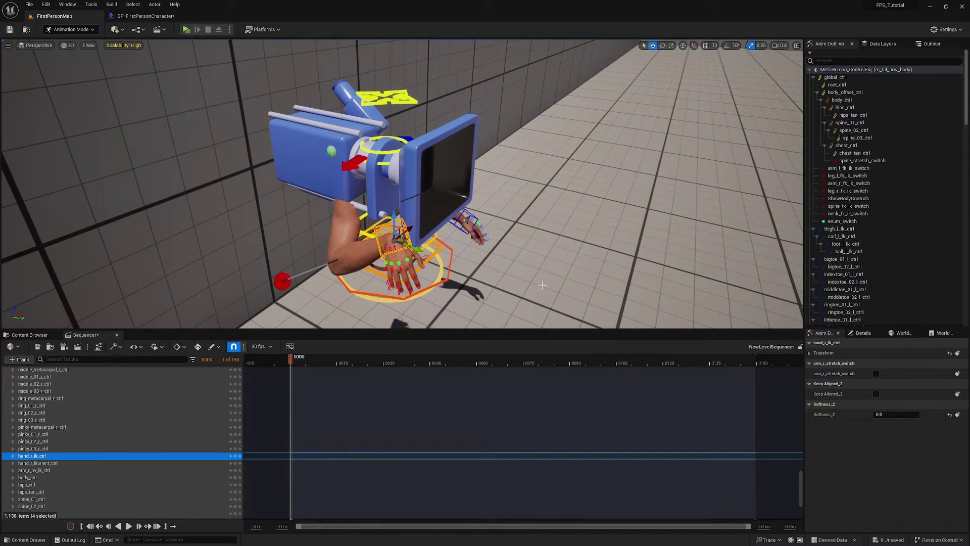
Change the viewport layout to two side-by-side panes.
right_drag(524, 236, 503, 237)
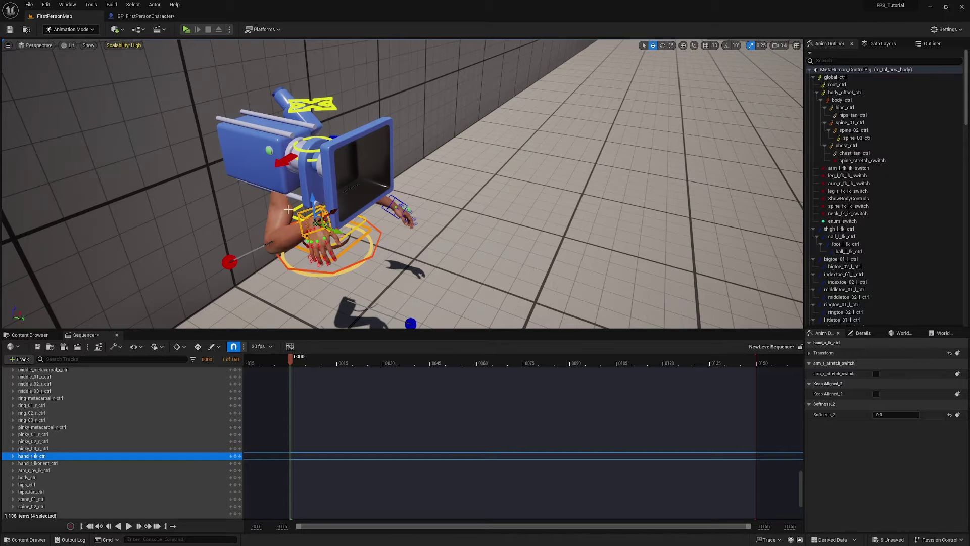
right_drag(458, 234, 488, 243)
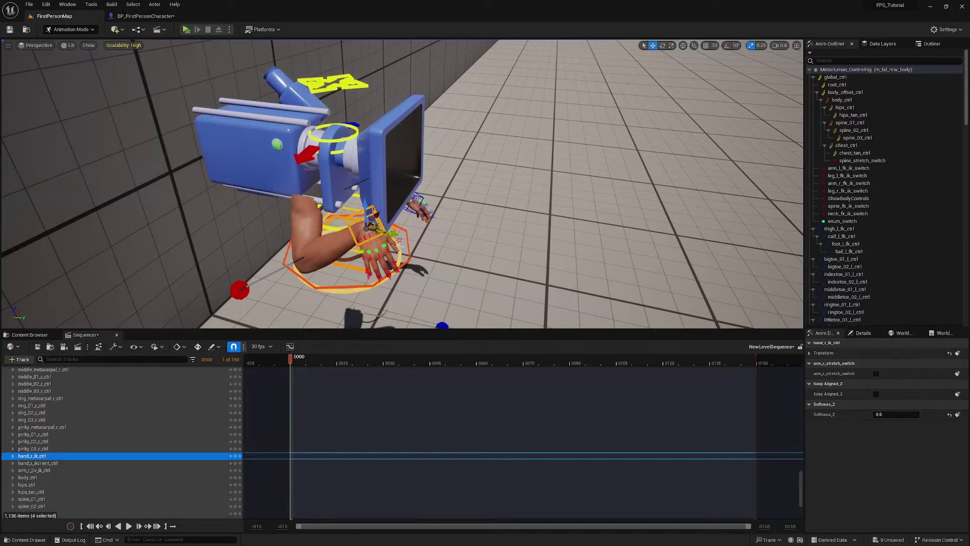
click(8, 46)
mouse_move(51, 221)
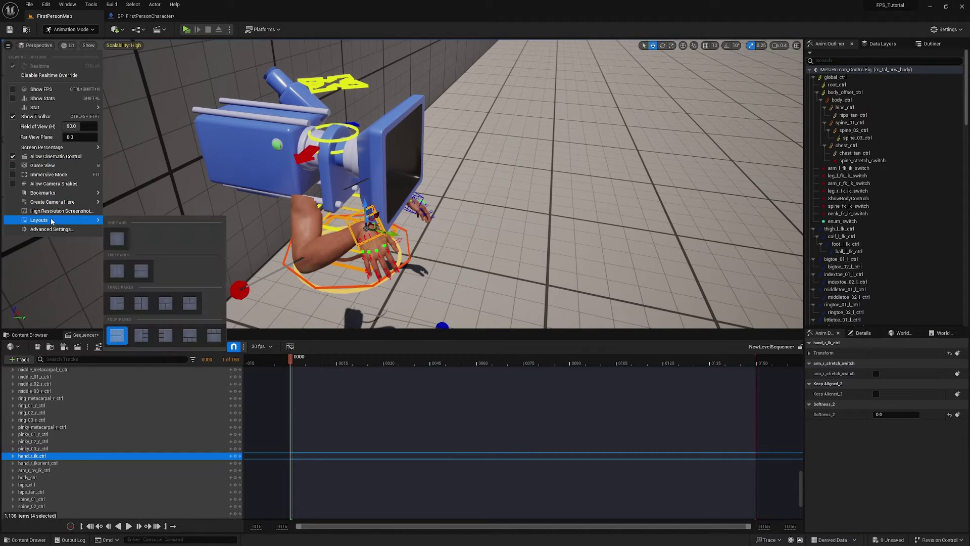
click(118, 274)
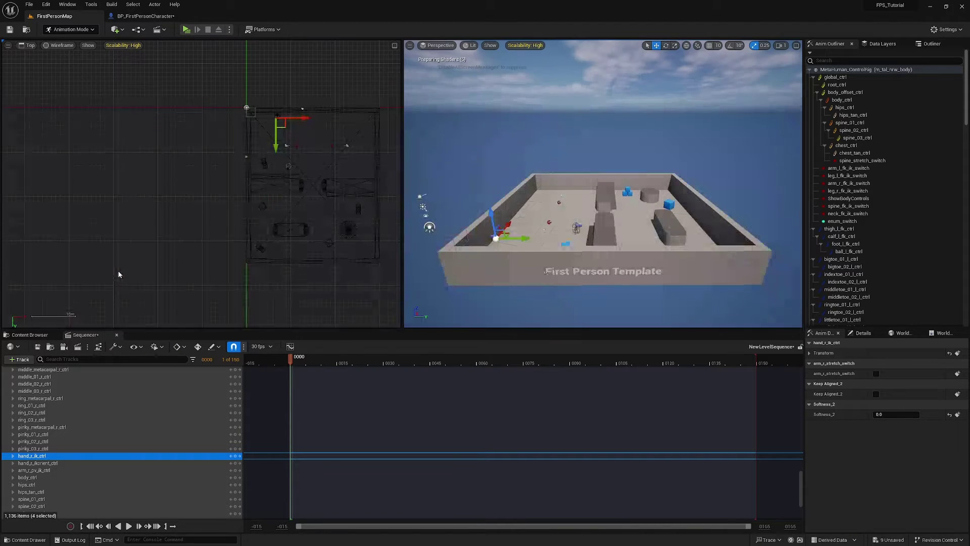
Set the top-view pane to look through CameraActor and turn on its realtime rendering, with the perspective pane framed on the arms.
click(29, 46)
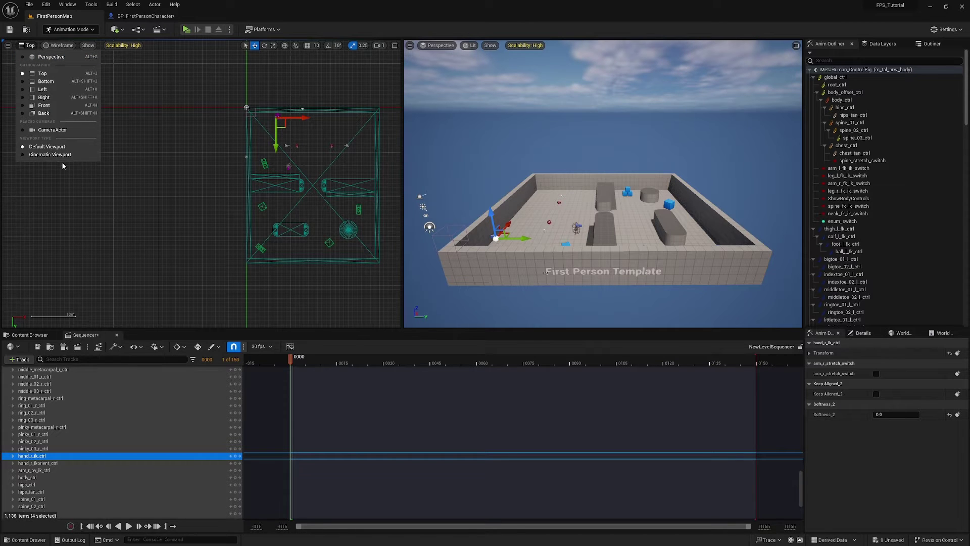
click(55, 131)
key(w)
right_drag(544, 234, 480, 228)
key(w)
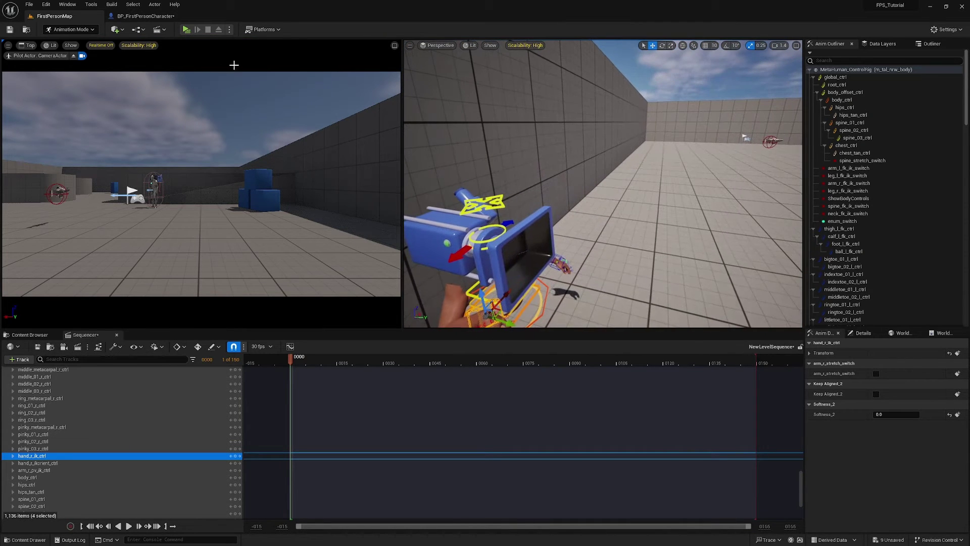
click(102, 46)
Move the right hand's IK control forward of the camera and rotate it so the fingers point ahead.
right_drag(623, 167, 622, 168)
drag(517, 265, 646, 210)
key(e)
right_drag(645, 210, 586, 212)
drag(589, 220, 564, 217)
drag(571, 181, 562, 226)
Reposition the right hand's IK control so the hand sits in the lower corner of the CameraActor view.
key(w)
drag(596, 194, 611, 242)
mouse_move(492, 178)
right_down()
mouse_move(535, 180)
mouse_move(491, 178)
right_up()
mouse_move(562, 201)
right_down()
mouse_move(543, 188)
mouse_move(535, 212)
mouse_move(533, 187)
mouse_move(547, 191)
right_up()
scroll(562, 200, down, 3)
key(w)
mouse_move(645, 203)
mouse_down()
mouse_move(671, 214)
mouse_move(627, 203)
mouse_up()
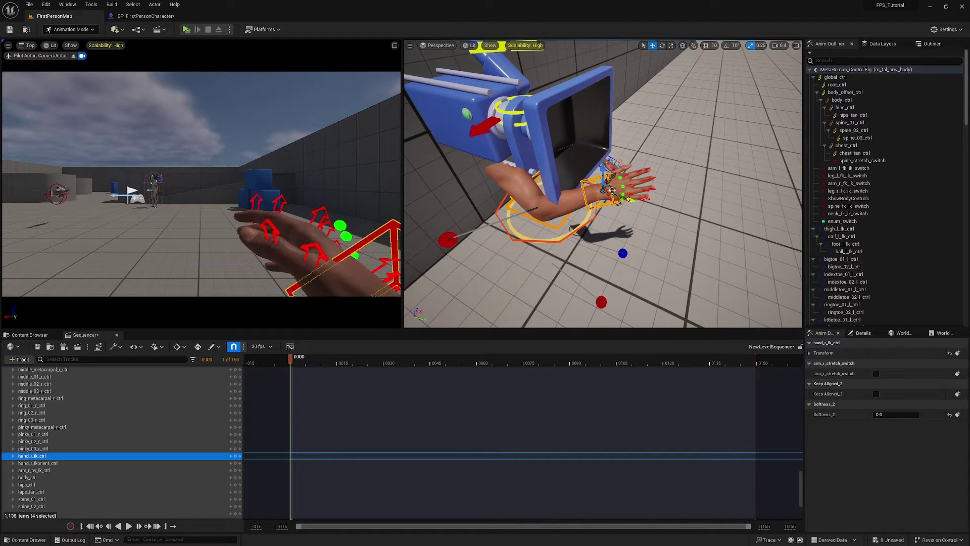
Shift the right hand's IK control slightly outward so the hand sits nearer the edge of the CameraActor view.
drag(627, 202, 618, 200)
drag(618, 143, 597, 143)
alt+drag(597, 143, 531, 144)
Move the left hand's IK control in front of the camera and rotate it so the fingers point ahead.
click(611, 138)
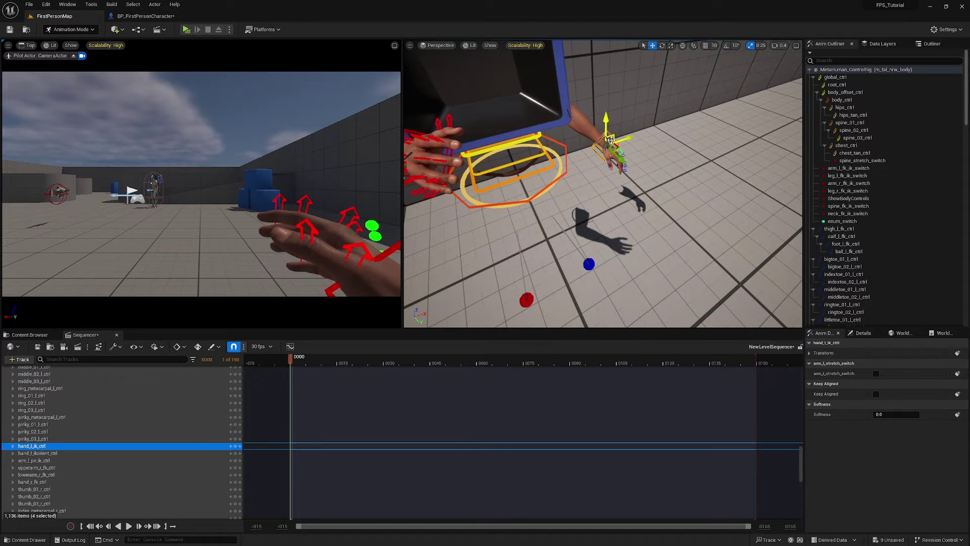
drag(611, 138, 553, 160)
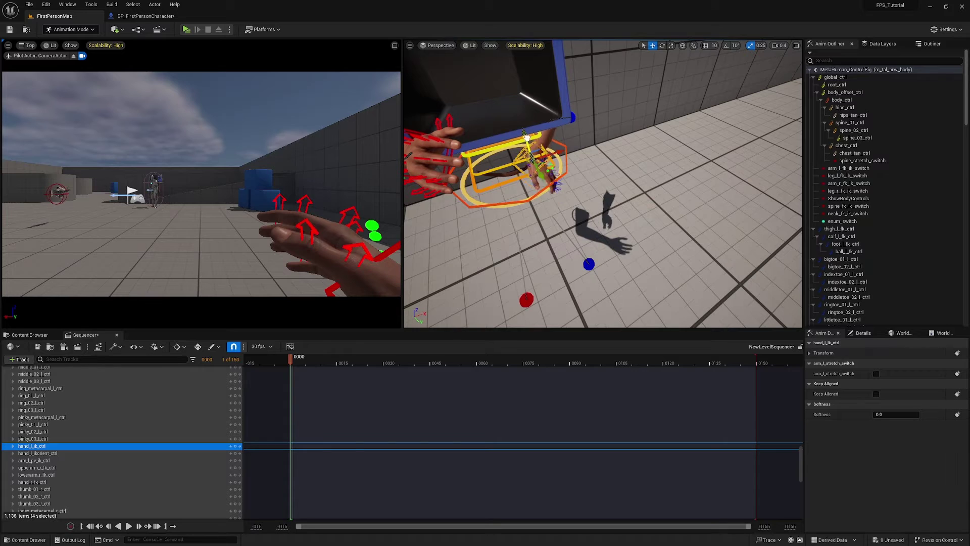
drag(523, 118, 524, 90)
key(e)
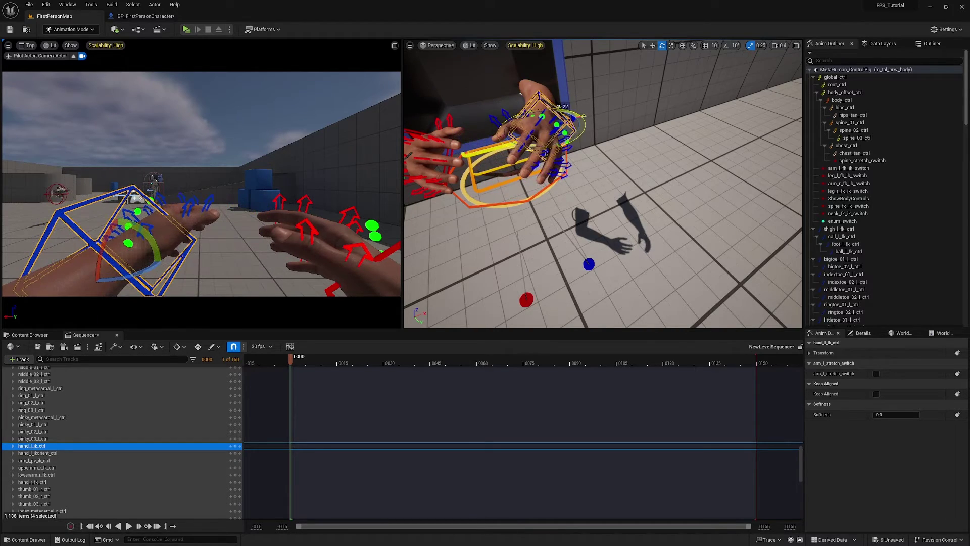
Reposition the left hand's IK control outward and back so the hand mirrors the right one in the CameraActor view.
drag(523, 179, 561, 180)
alt+drag(561, 180, 693, 182)
alt+drag(523, 180, 414, 179)
right_drag(465, 184, 444, 186)
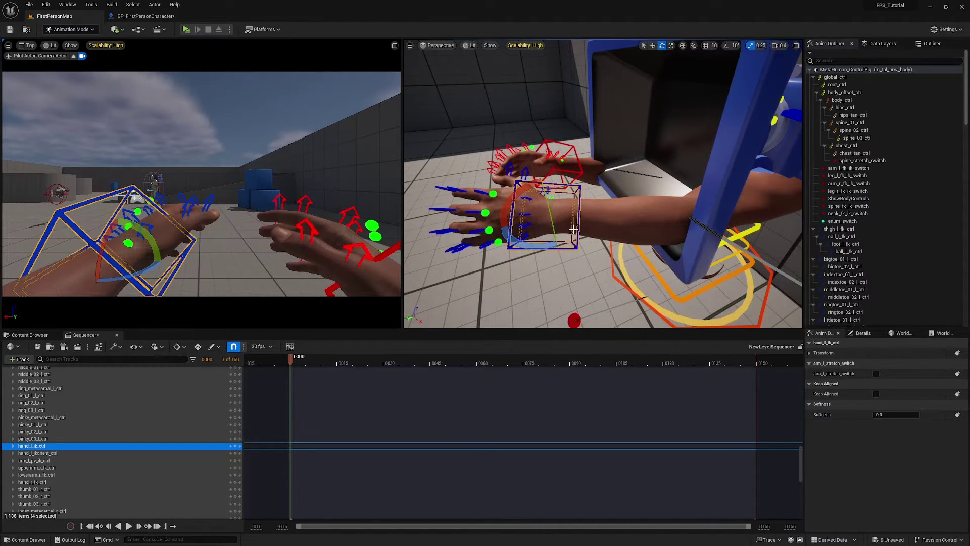
right_drag(568, 221, 589, 217)
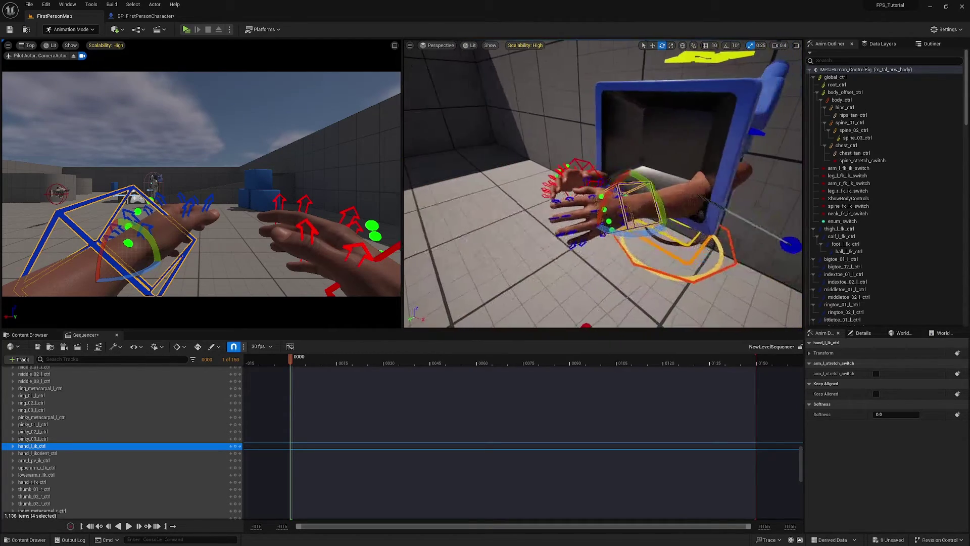
right_drag(530, 238, 573, 230)
key(w)
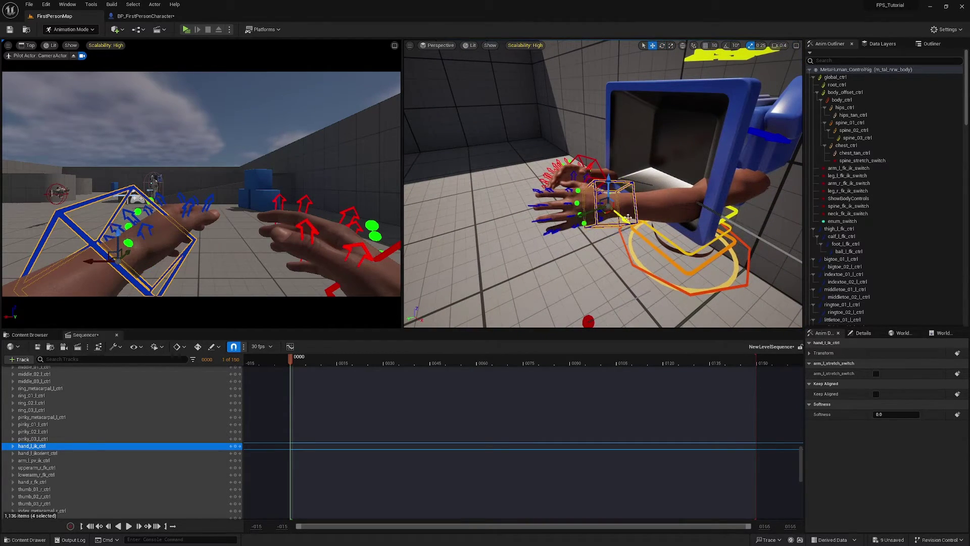
mouse_move(625, 218)
mouse_down()
mouse_move(647, 213)
mouse_move(633, 232)
mouse_up()
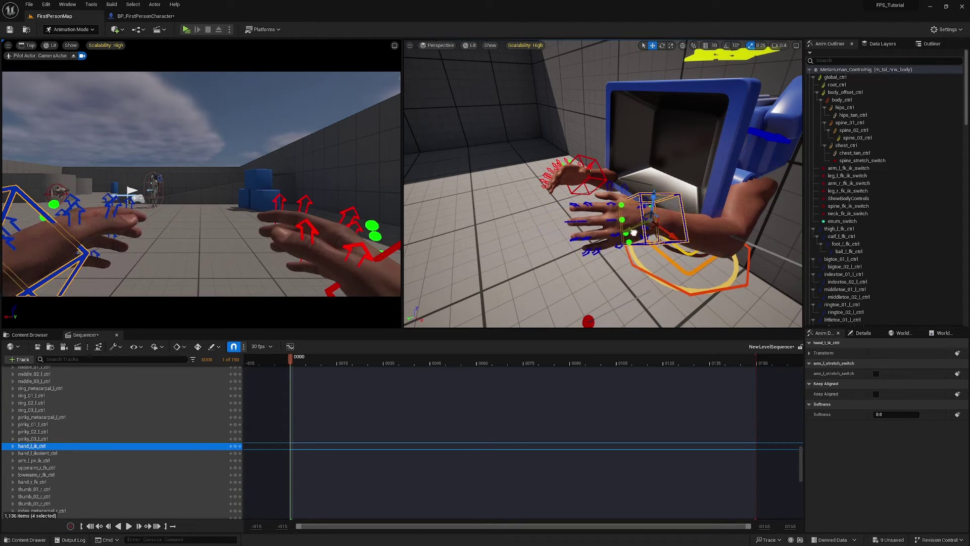
right_drag(612, 219, 591, 275)
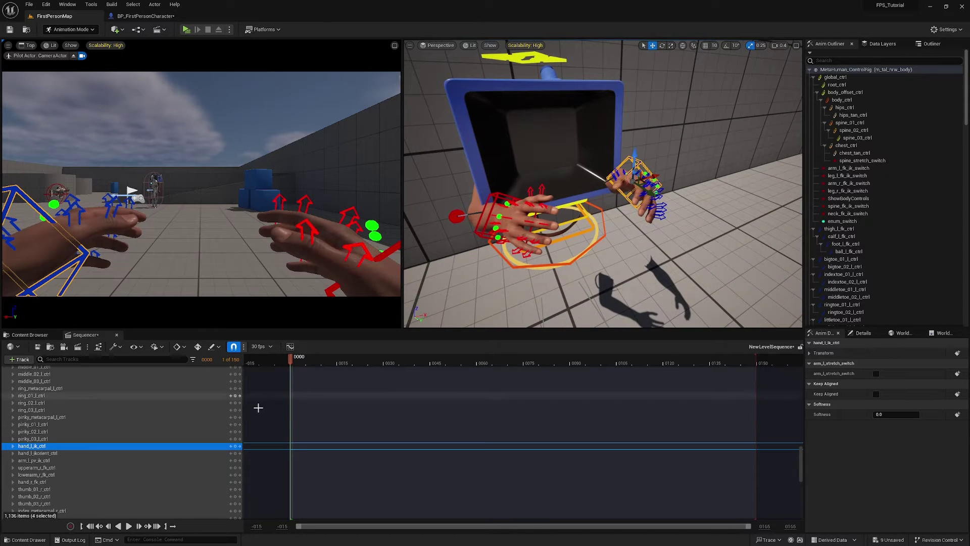
Key the pose on the MetaHuman_ControlRig controls at frame 0 and turn on automatic keying.
drag(801, 457, 809, 346)
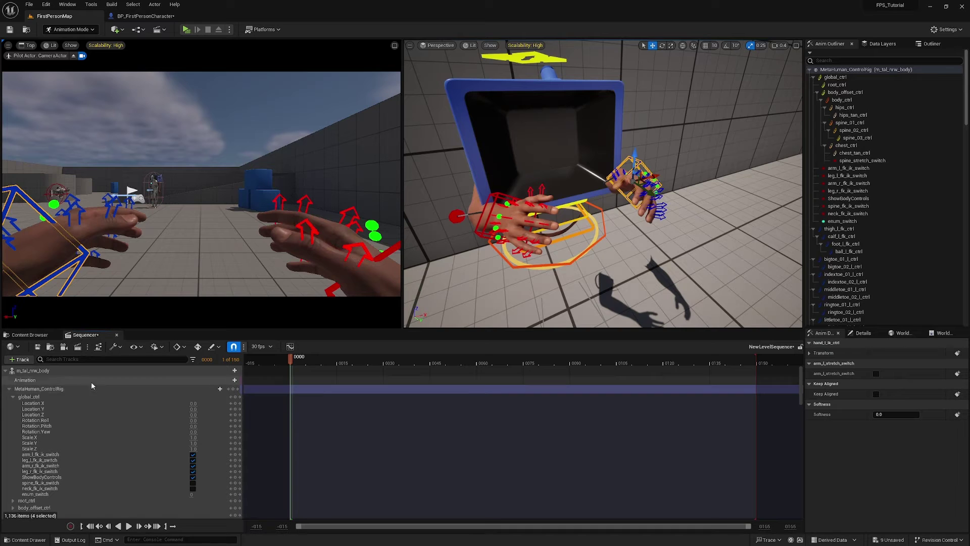
click(235, 396)
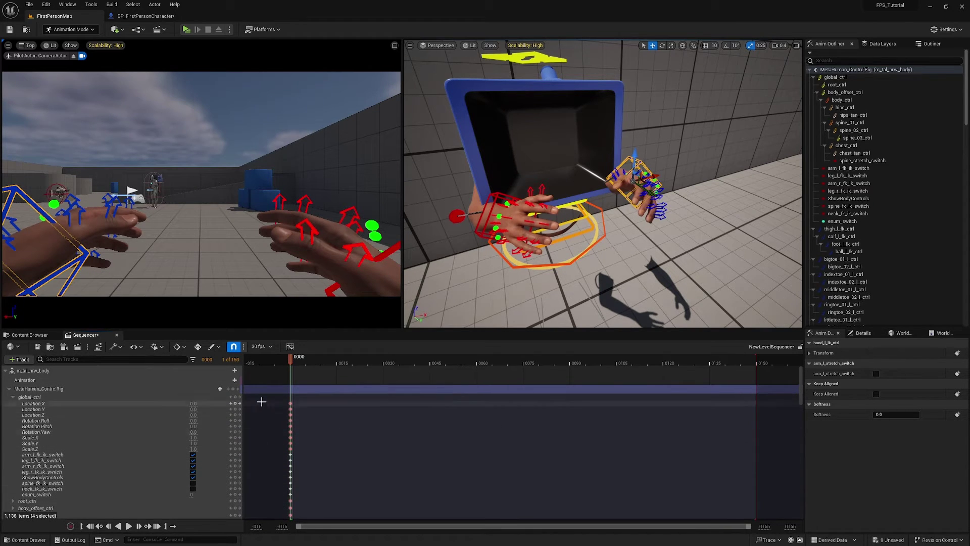
drag(801, 394, 808, 368)
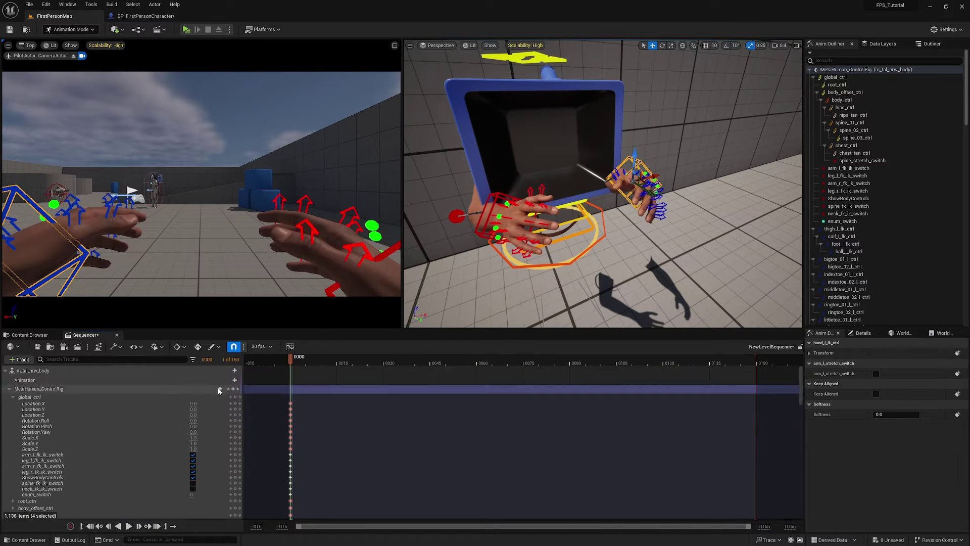
click(198, 348)
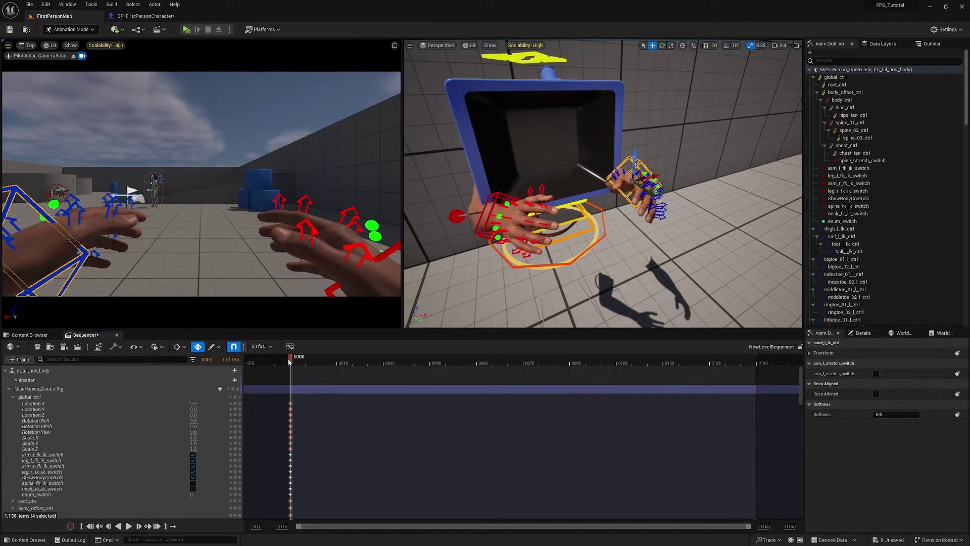
drag(291, 361, 419, 370)
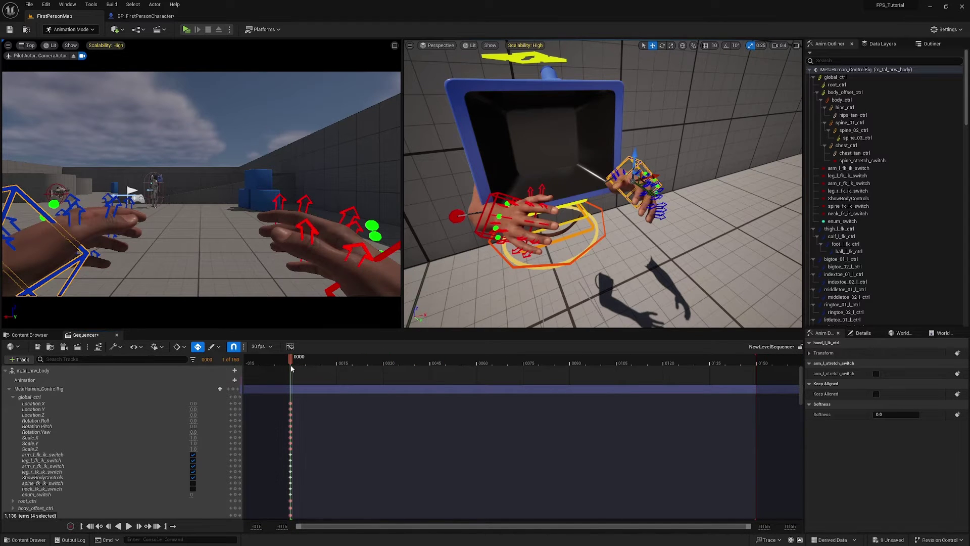
Set the sequence to 60 fps and end its playback range at frame 240, fitting the timeline to that range.
click(267, 347)
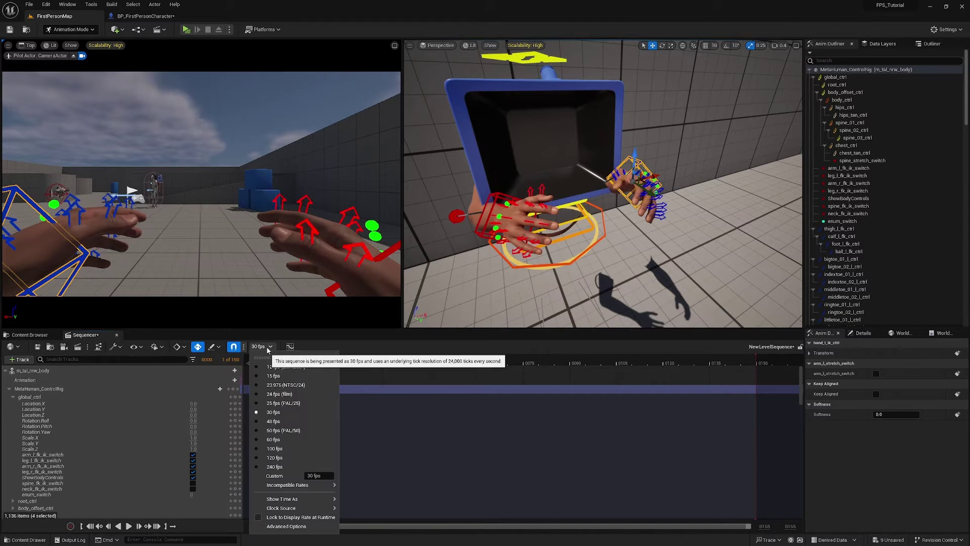
click(257, 443)
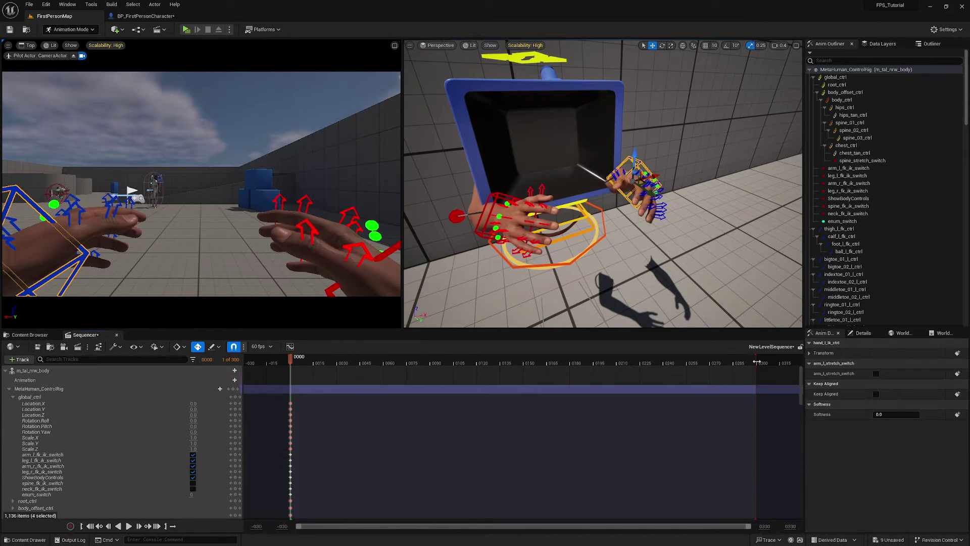
mouse_move(757, 361)
mouse_down()
mouse_move(534, 356)
mouse_move(665, 351)
mouse_up()
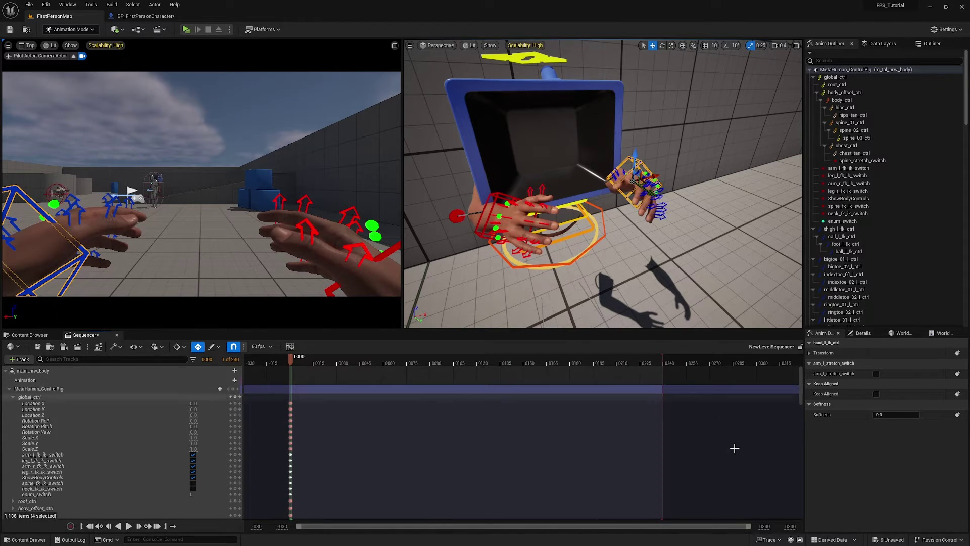
drag(751, 526, 660, 529)
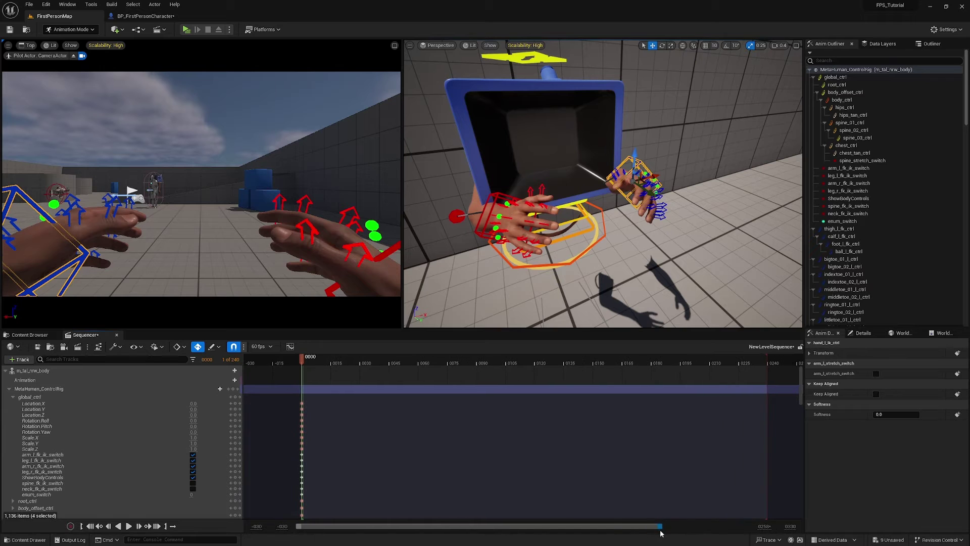